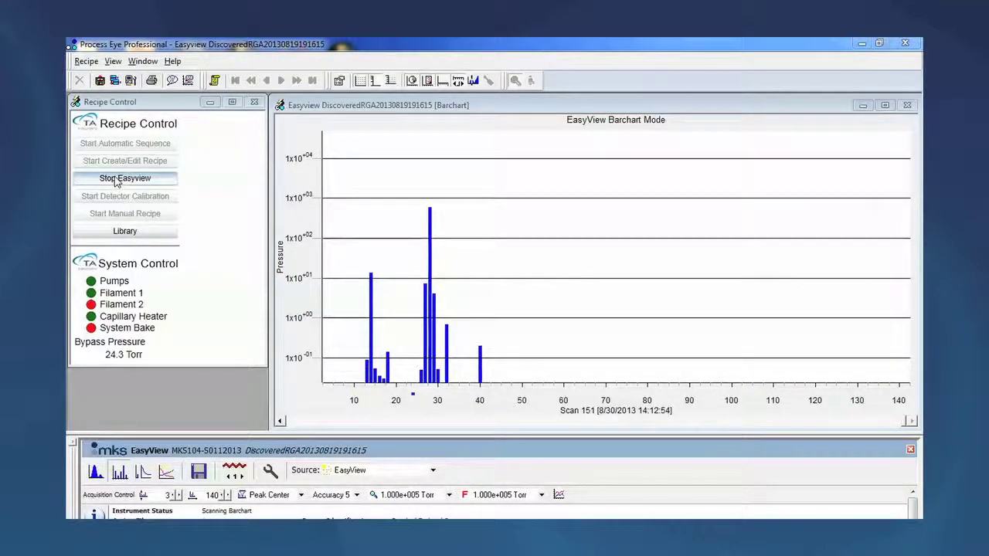
Stop the running Easyview barchart scan
{"action": "left_click", "coordinate": [116, 178]}
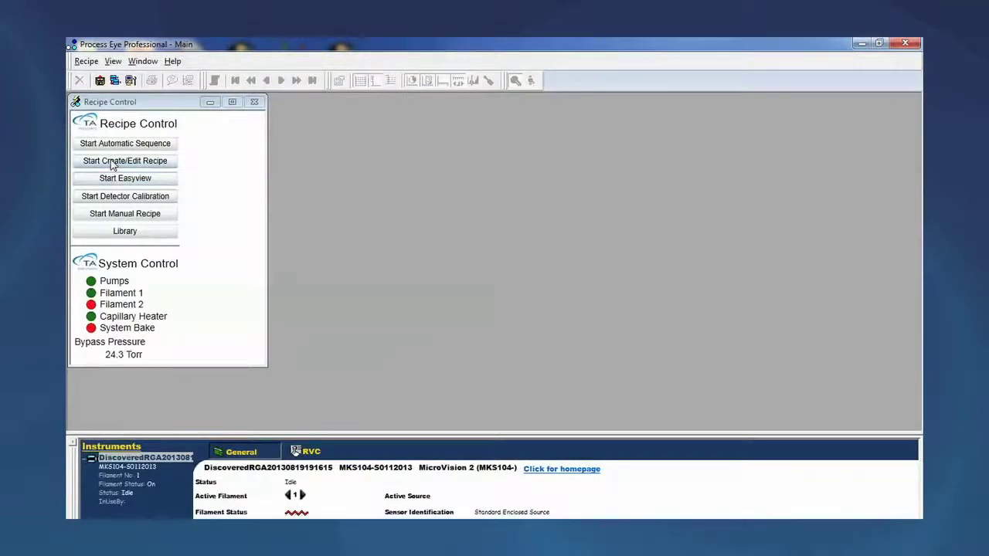
Create a new Peak Jump recipe named SysCheck_PJ
{"action": "left_click", "coordinate": [113, 162]}
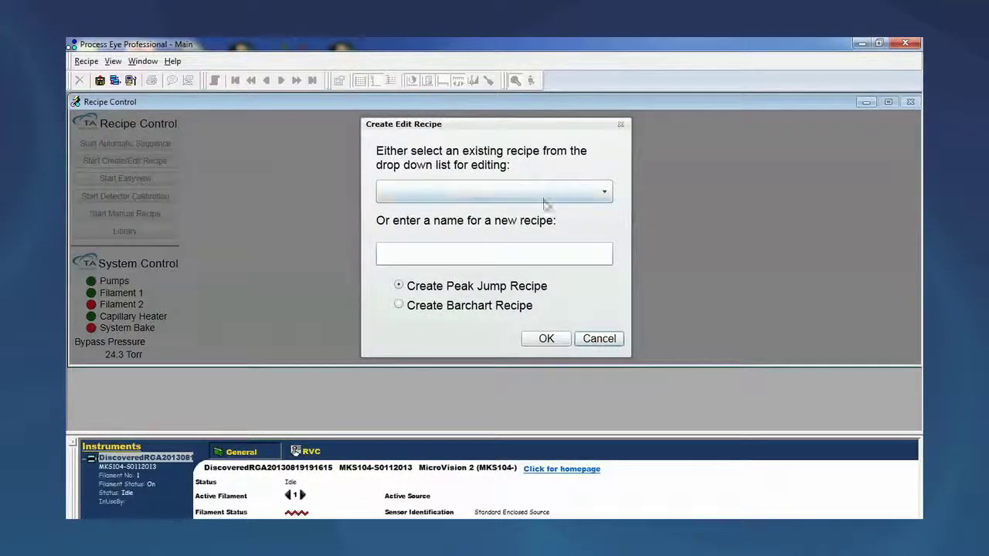
{"action": "left_click", "coordinate": [607, 193]}
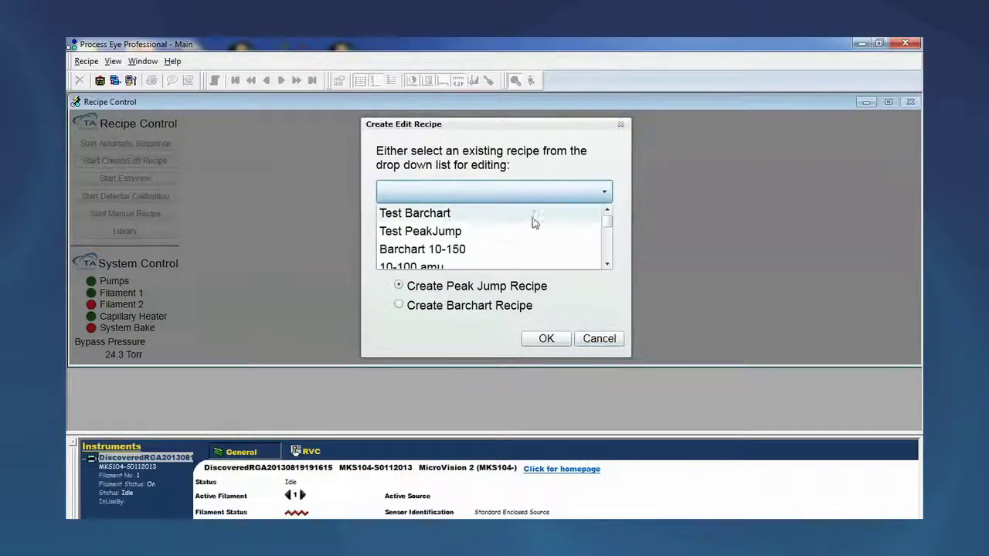
{"action": "left_click", "coordinate": [557, 192]}
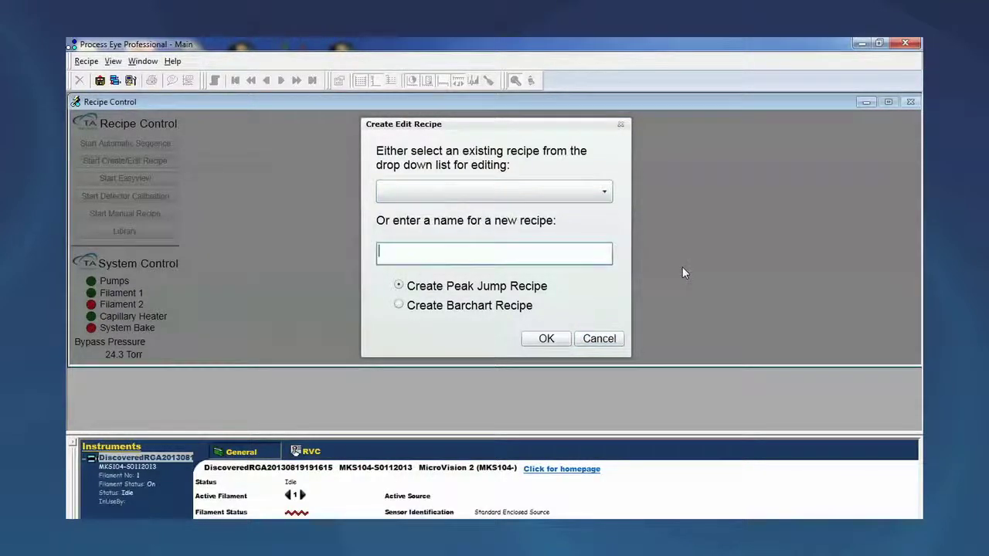
{"action": "type", "text": "SysCheck_PJ"}
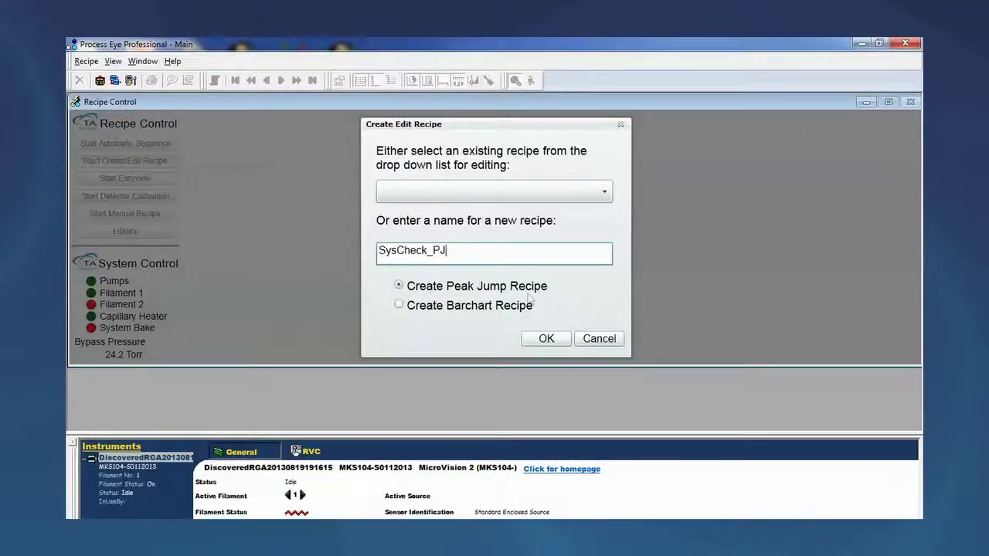
{"action": "left_click", "coordinate": [546, 339]}
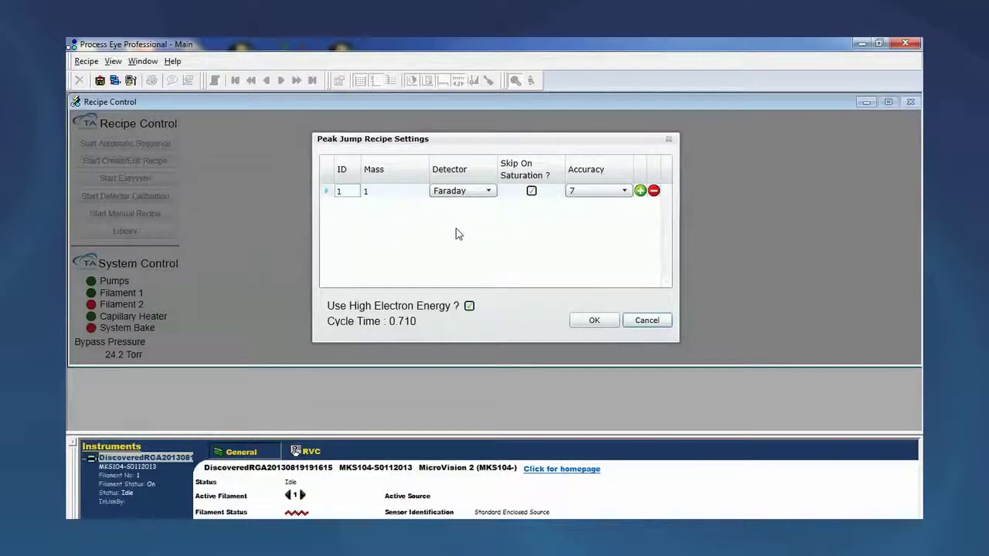
Set the first recipe row to mass 18 on the Mult 1 detector
{"action": "left_click", "coordinate": [378, 199]}
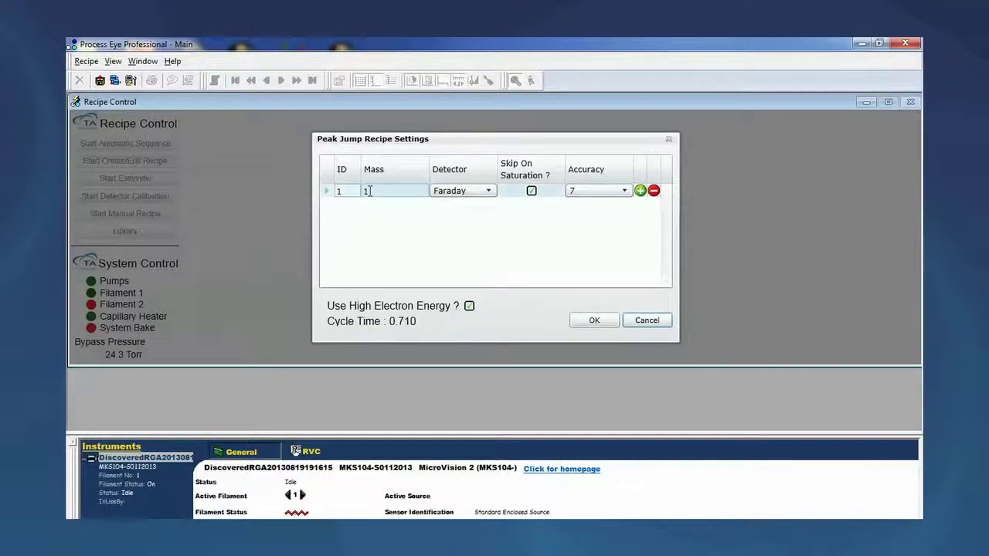
{"action": "type", "text": "1"}
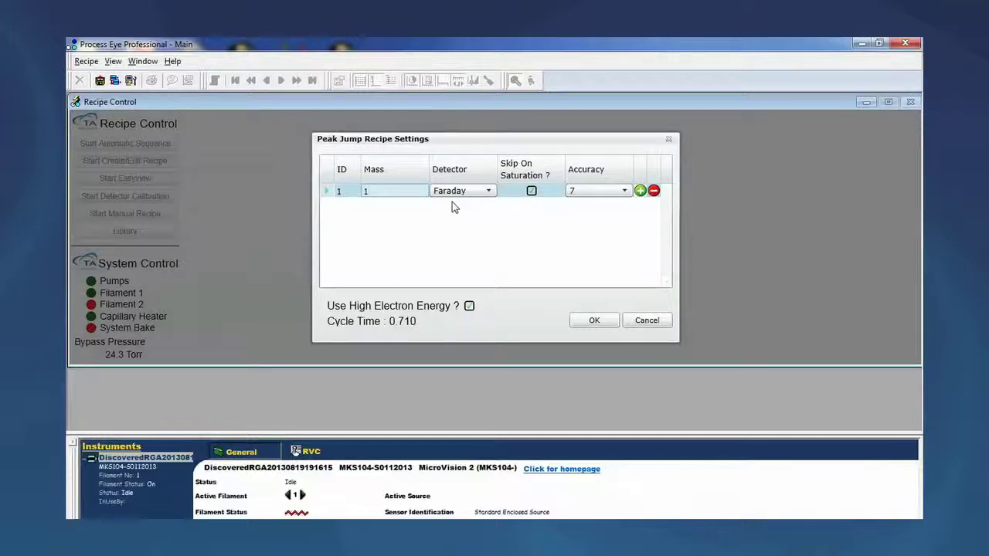
{"action": "type", "text": "8"}
{"action": "left_click", "coordinate": [490, 190]}
{"action": "left_click", "coordinate": [454, 225]}
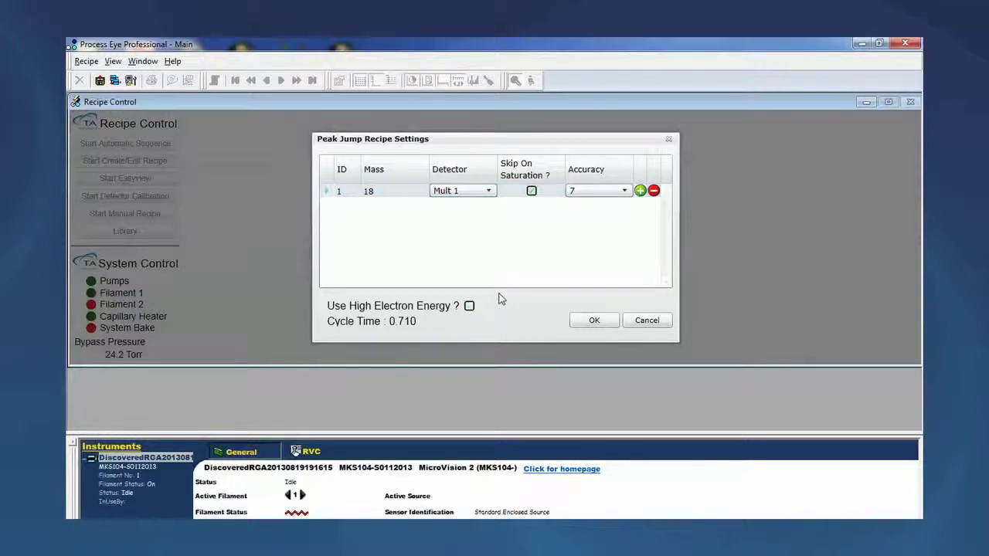
Add a second row measuring mass 44 on Mult 1 and save the settings
{"action": "left_click", "coordinate": [640, 193]}
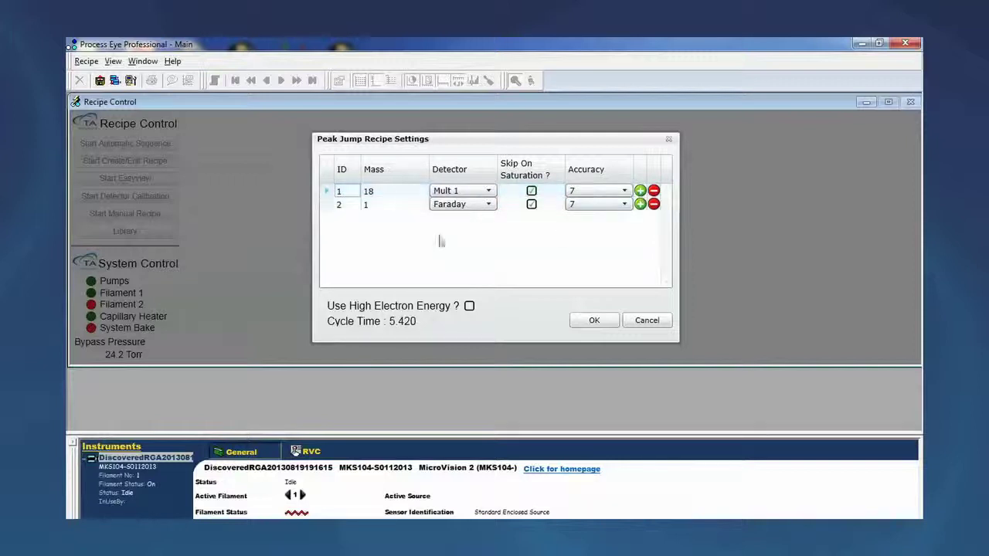
{"action": "left_click", "coordinate": [378, 205]}
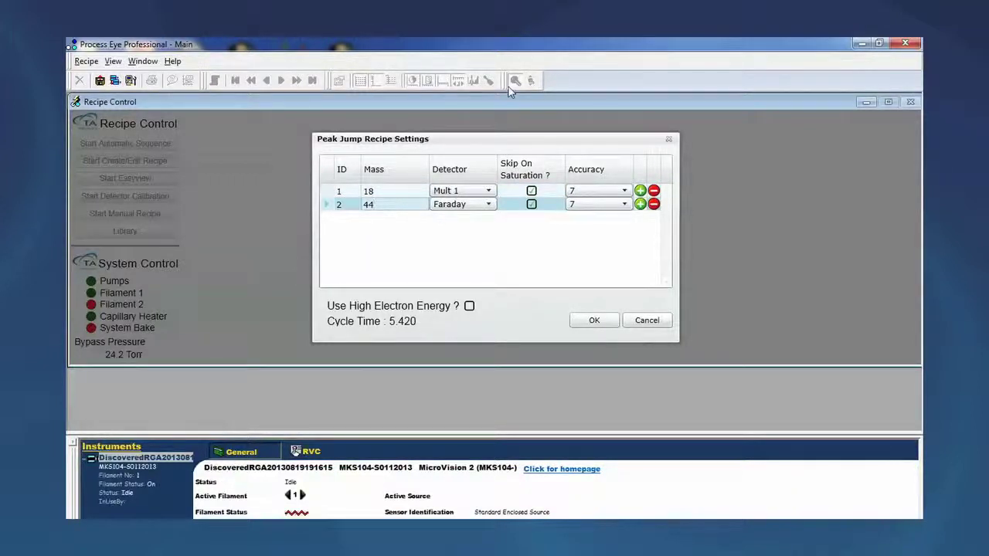
{"action": "left_click", "coordinate": [489, 205]}
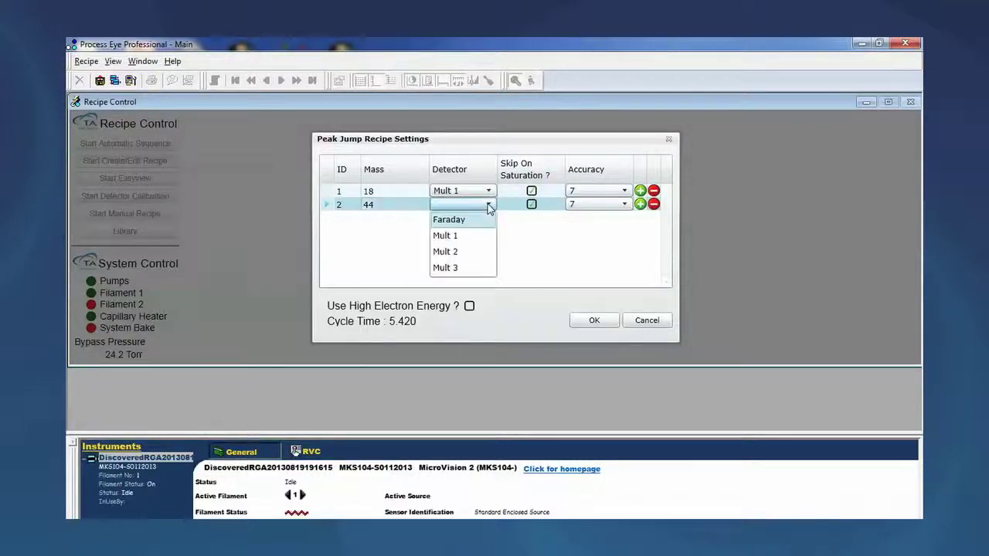
{"action": "left_click", "coordinate": [457, 240]}
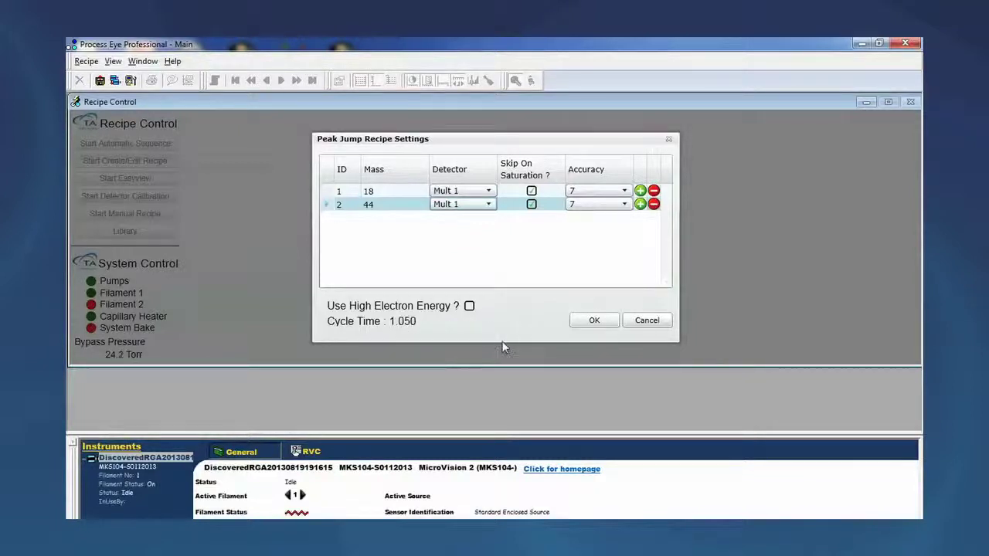
{"action": "left_click", "coordinate": [593, 322]}
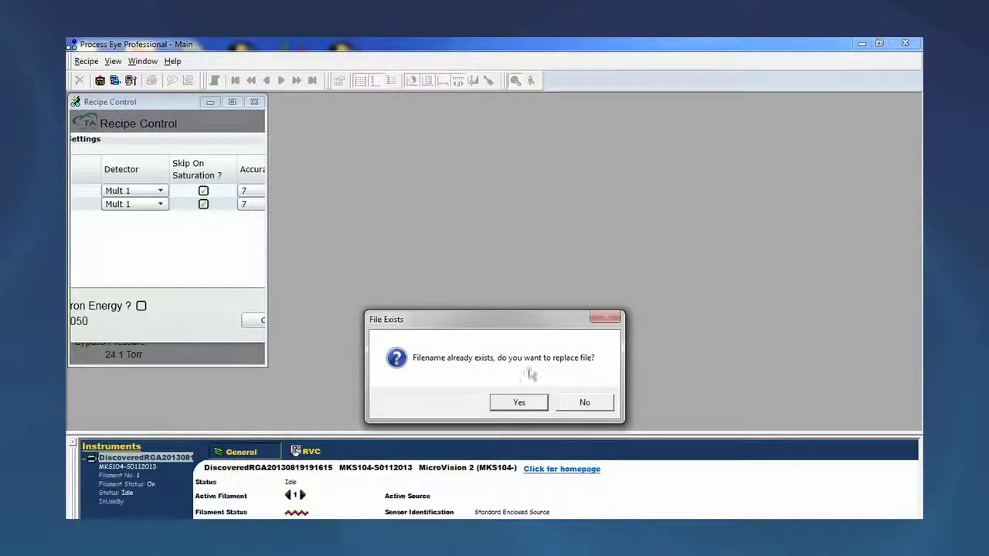
Replace the existing SysCheck_PJ recipe file
{"action": "left_click", "coordinate": [512, 404]}
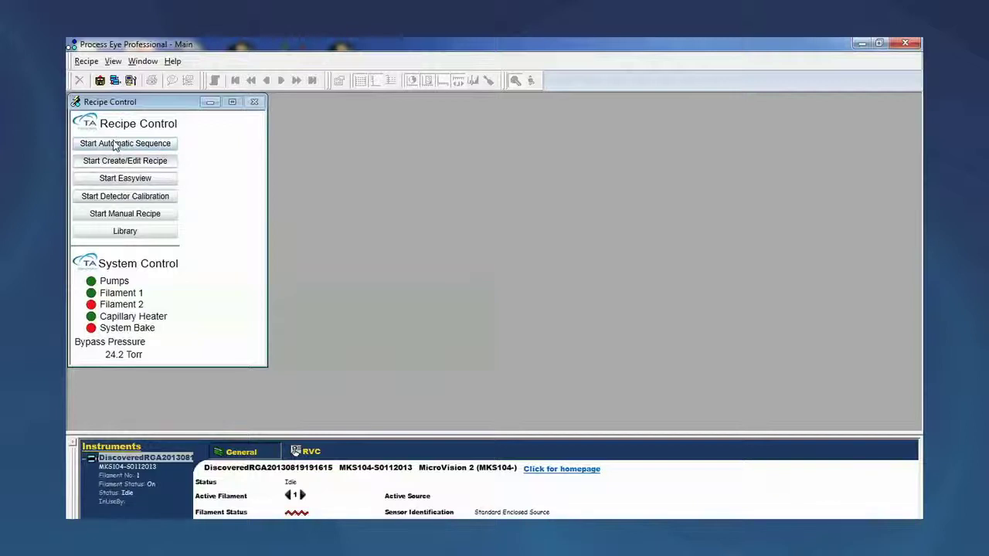
Choose SysCheck_PJ as the recipe for the automatic sequence
{"action": "left_click", "coordinate": [116, 147]}
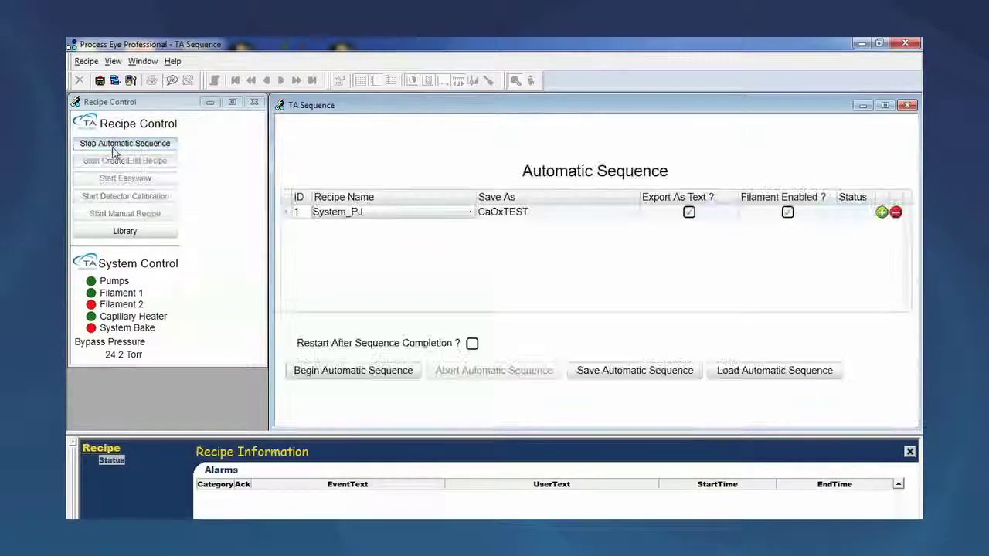
{"action": "left_click", "coordinate": [471, 213]}
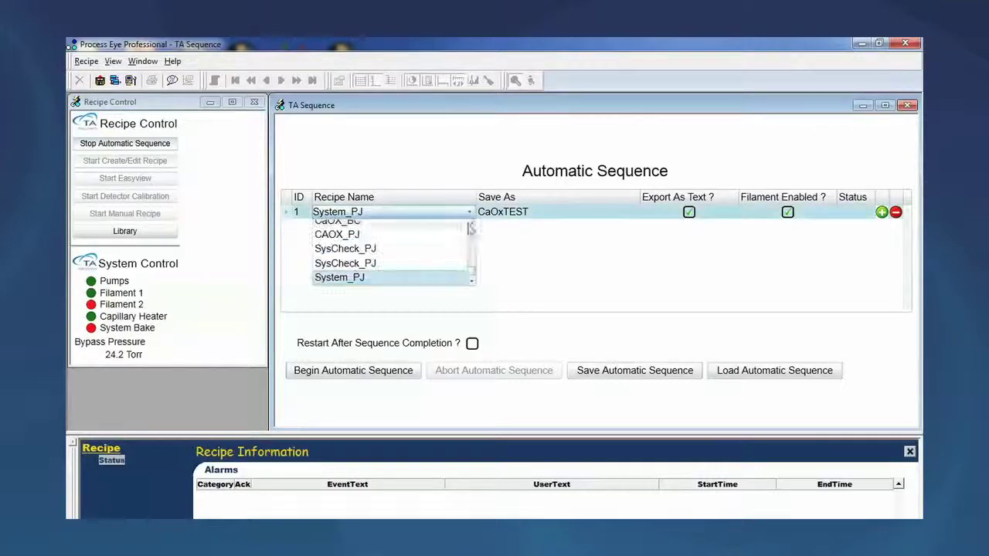
{"action": "left_click", "coordinate": [472, 283]}
{"action": "left_click", "coordinate": [472, 282]}
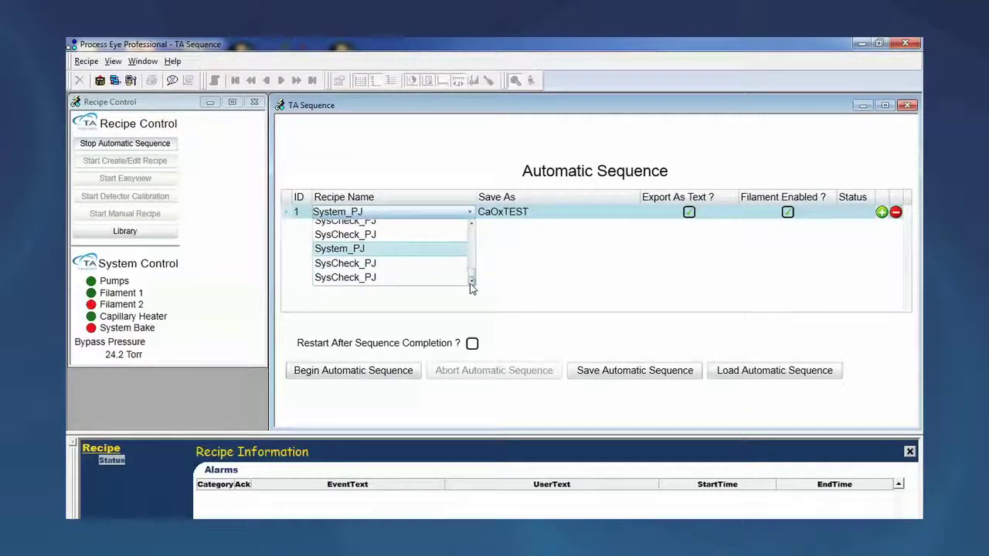
{"action": "left_click", "coordinate": [351, 278]}
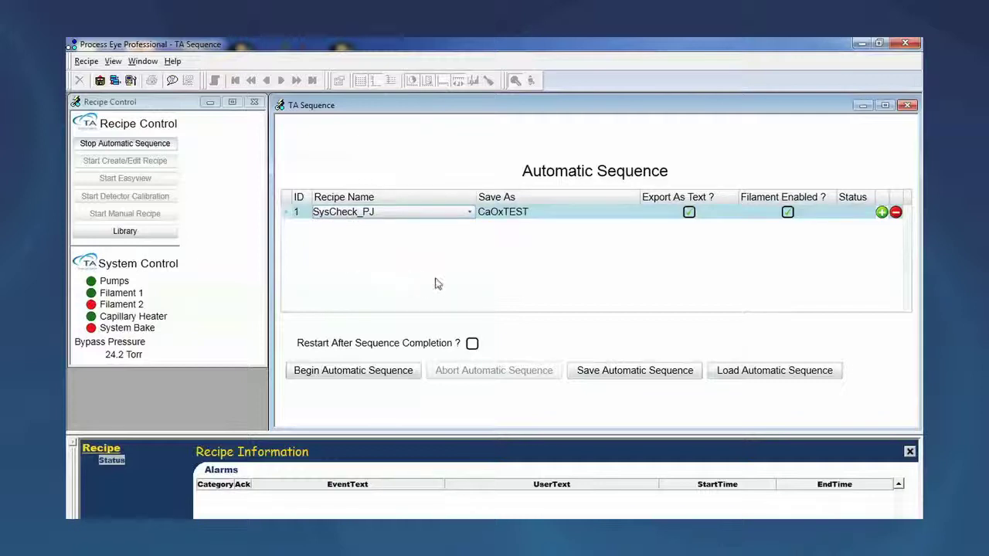
Save the run as CaOxTEST with text export and filament enabled, and start the sequence
{"action": "left_click", "coordinate": [494, 221]}
{"action": "left_click", "coordinate": [690, 214]}
{"action": "left_click", "coordinate": [689, 213]}
{"action": "left_click", "coordinate": [788, 213]}
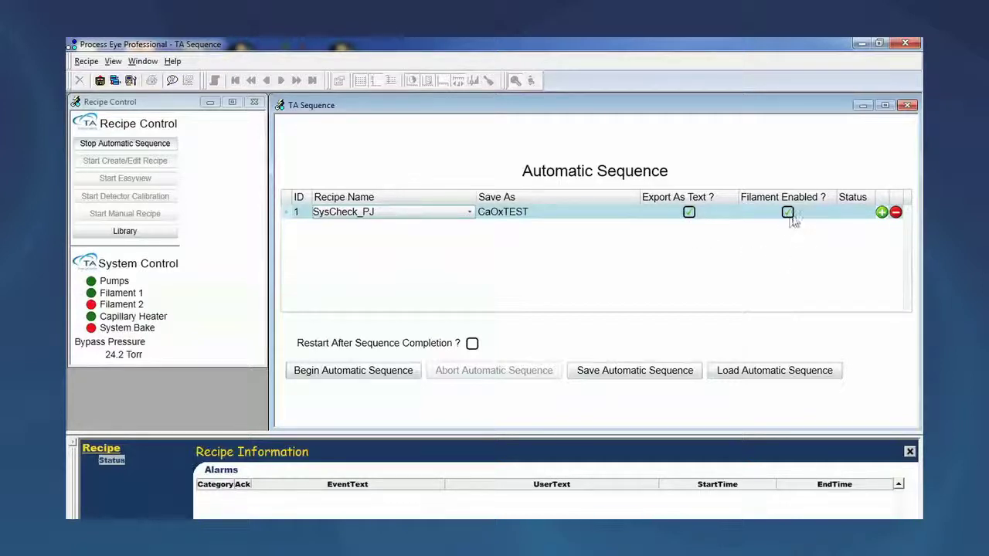
{"action": "left_click", "coordinate": [324, 373]}
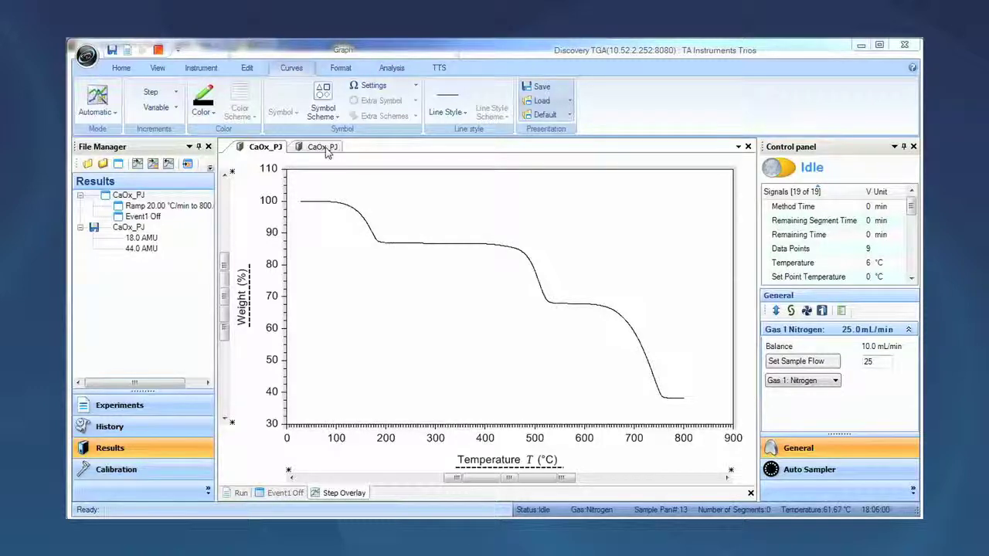
Switch to the second CaOx_PJ tab showing ion current against time
{"action": "left_click", "coordinate": [324, 148]}
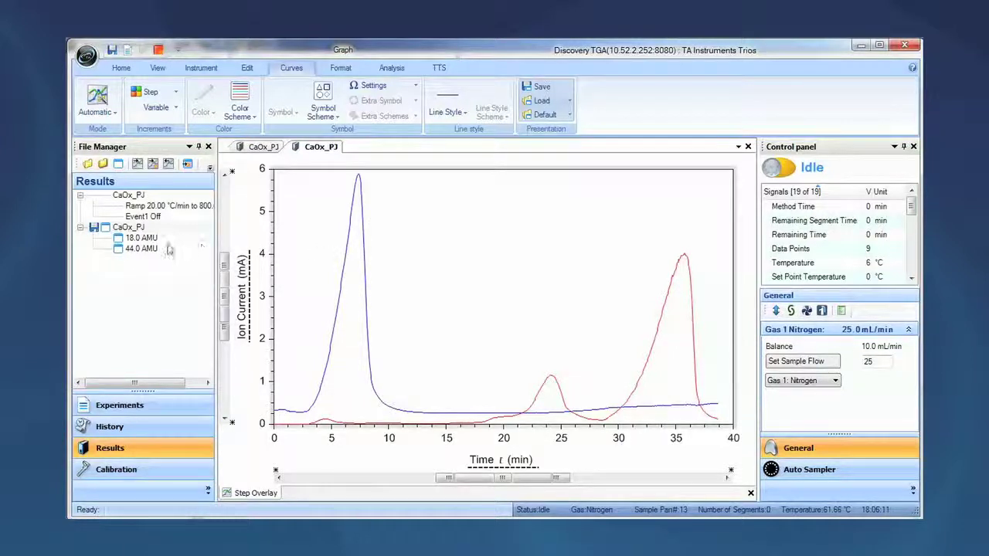
Plot 18.0 AMU alone and measure its peak-to-15-min signal change (5.62176 mA)
{"action": "right_click", "coordinate": [139, 239]}
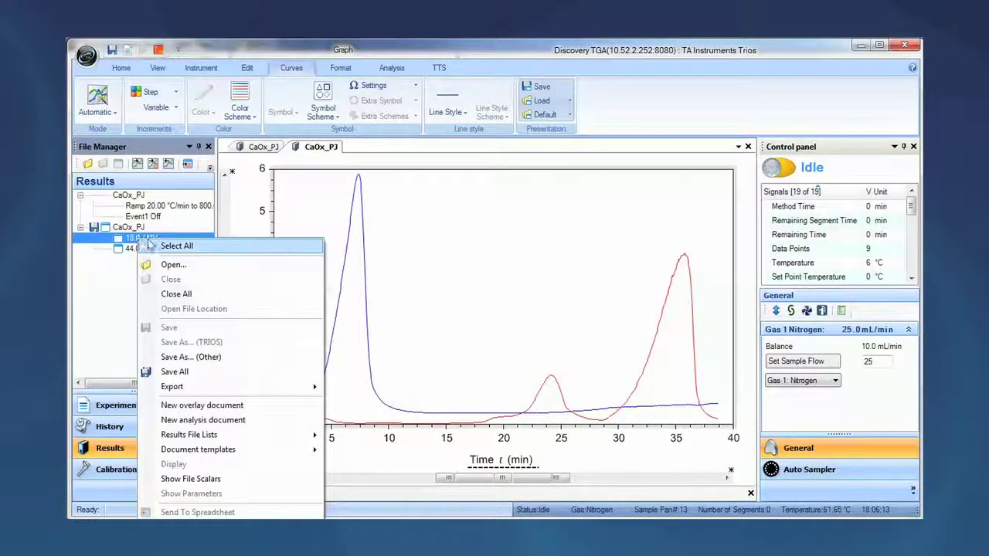
{"action": "left_click", "coordinate": [173, 264]}
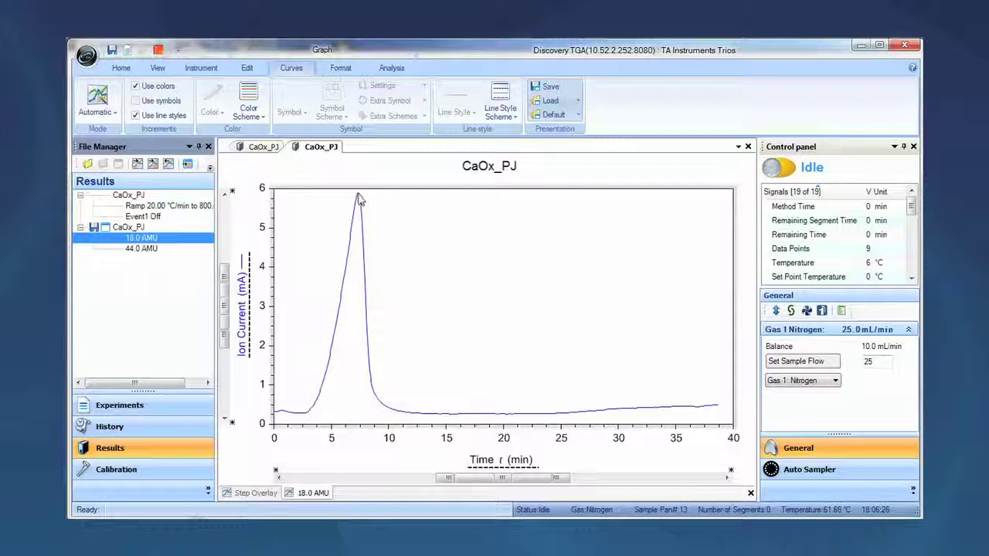
{"action": "left_click_drag", "start_coordinate": [359, 198], "coordinate": [440, 394]}
{"action": "right_click", "coordinate": [445, 235]}
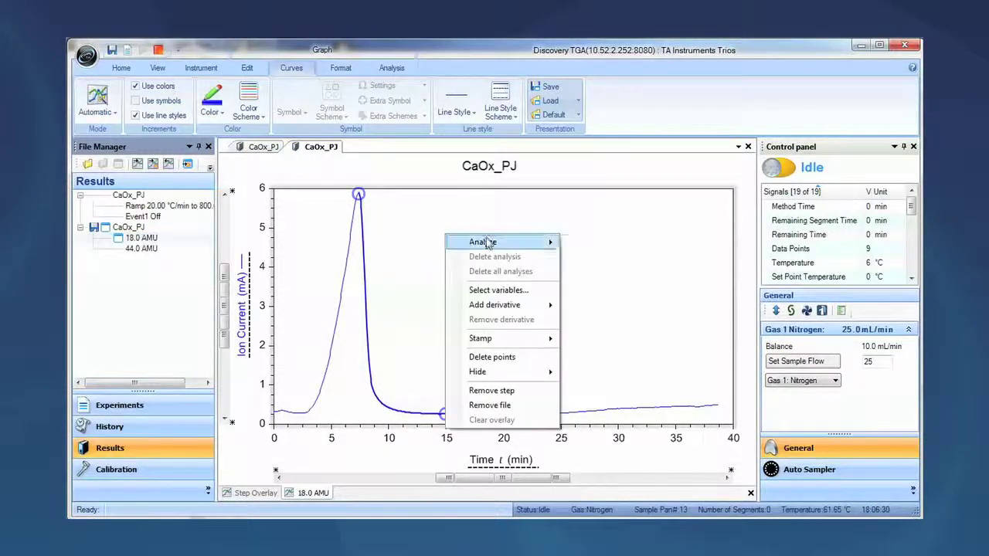
{"action": "mouse_move", "coordinate": [487, 244]}
{"action": "left_click", "coordinate": [610, 334]}
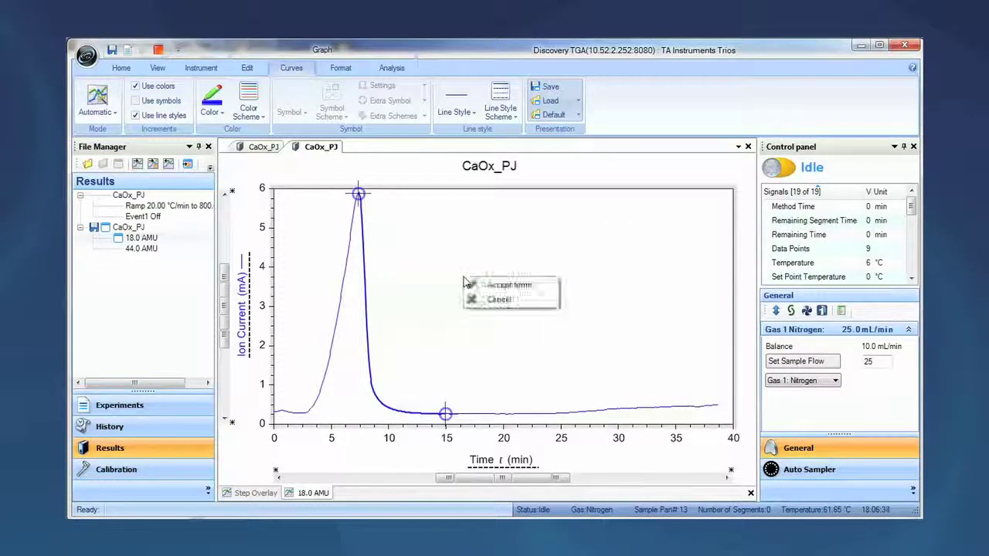
{"action": "left_click", "coordinate": [509, 285]}
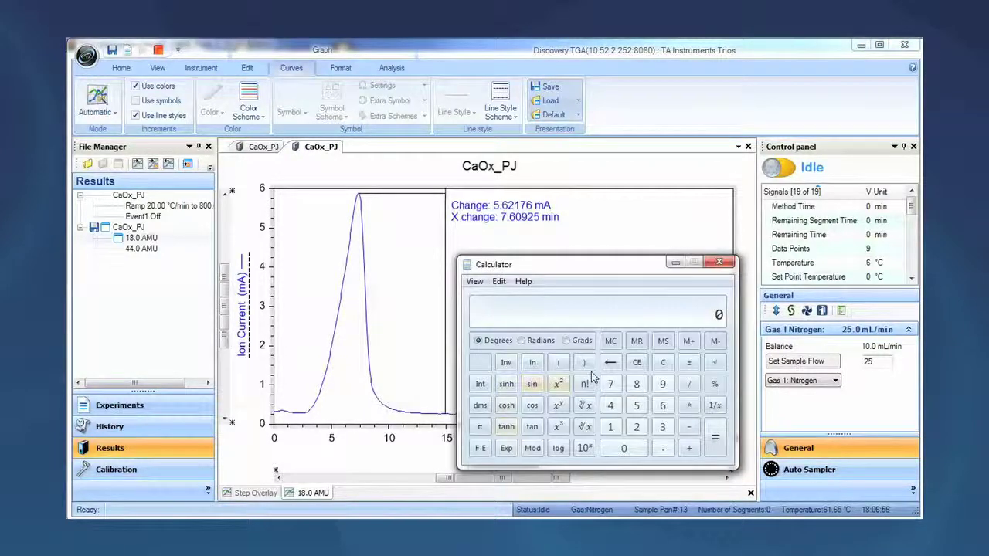
Compute 5.62 / 8.23 in Calculator (about 0.683), then close it
{"action": "type", "text": ".62"}
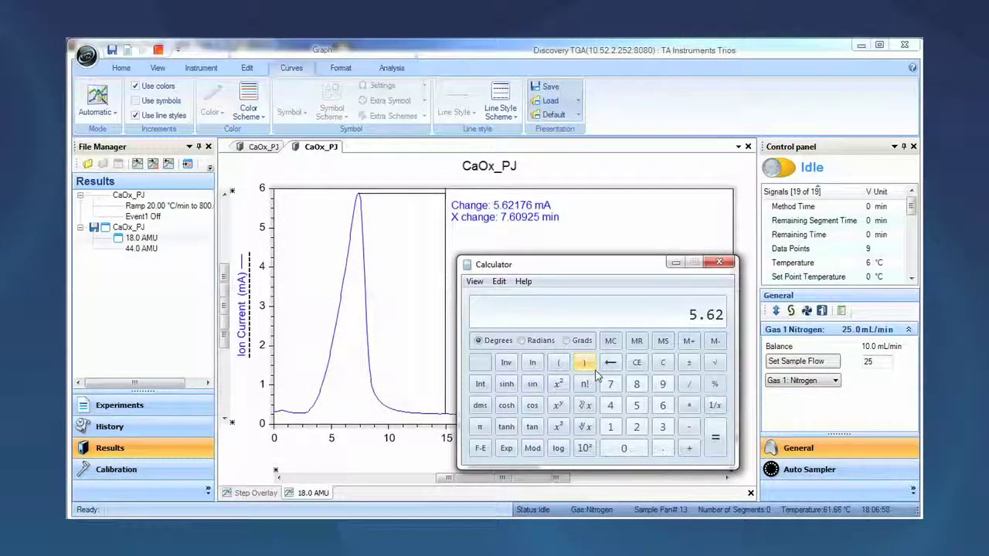
{"action": "type", "text": " / 8.23"}
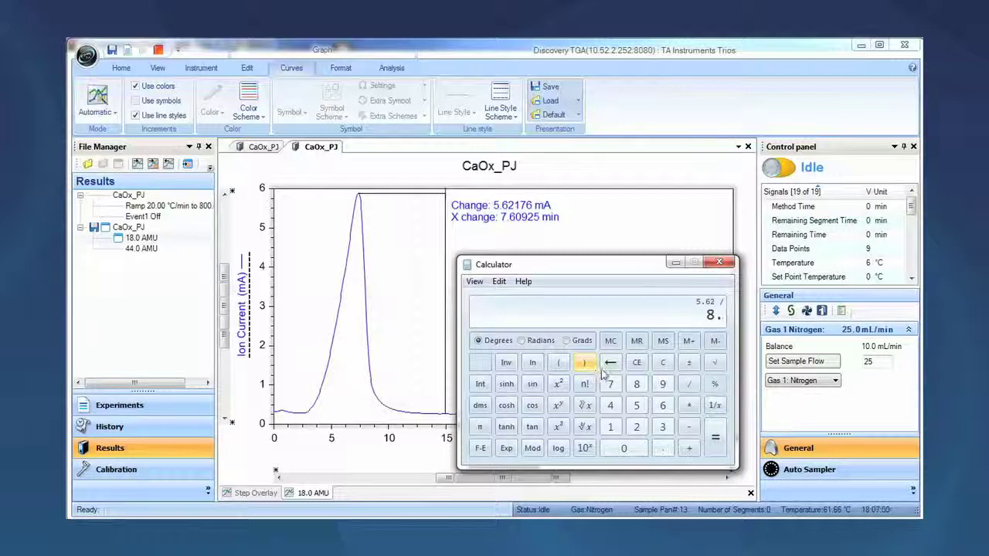
{"action": "key", "text": "Return"}
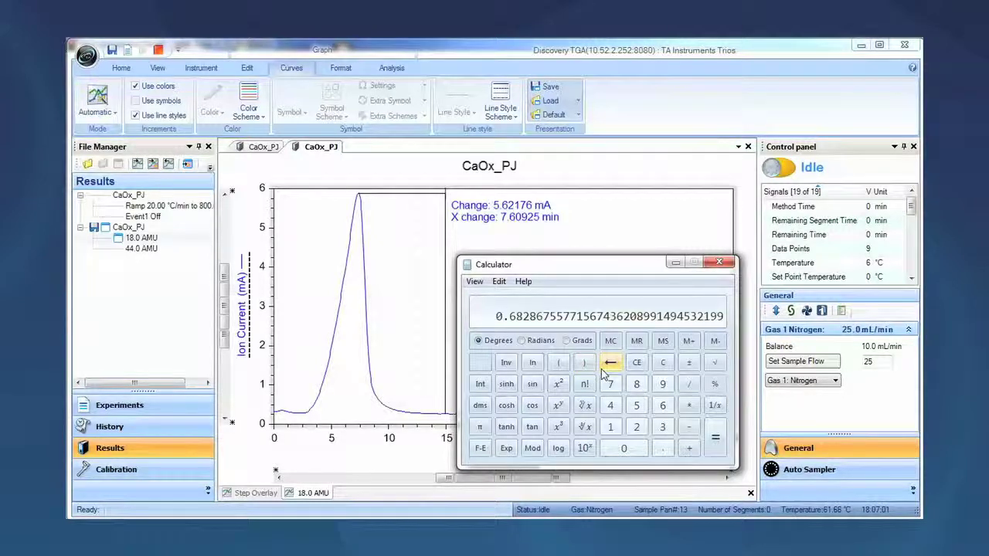
{"action": "left_click", "coordinate": [721, 265]}
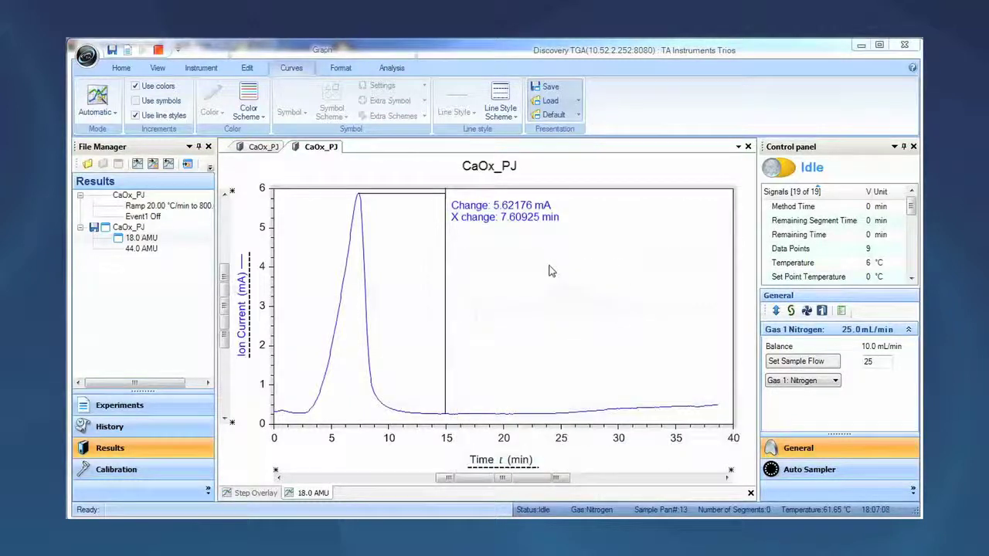
Add a text annotation reading 0.683 beneath the signal-change readout
{"action": "right_click", "coordinate": [511, 270]}
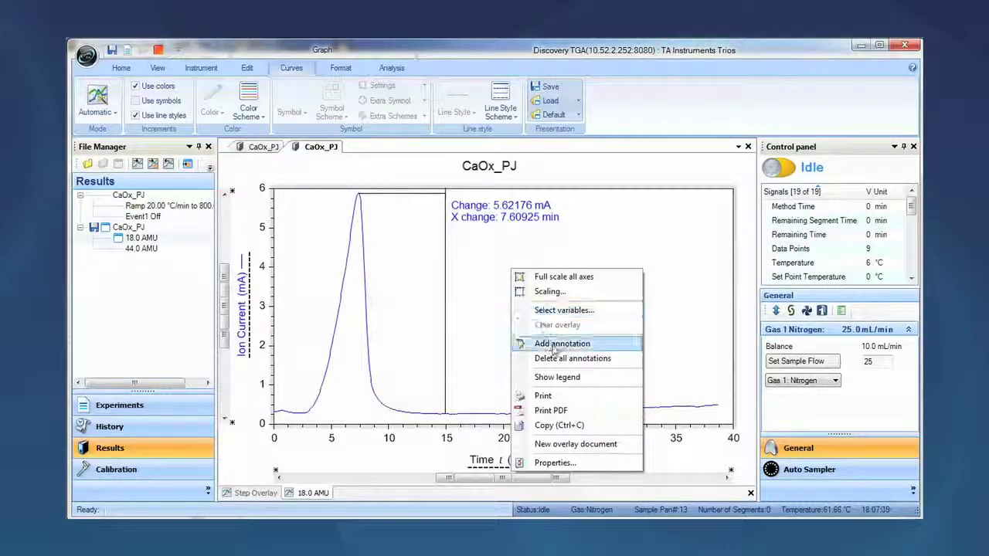
{"action": "left_click", "coordinate": [555, 346]}
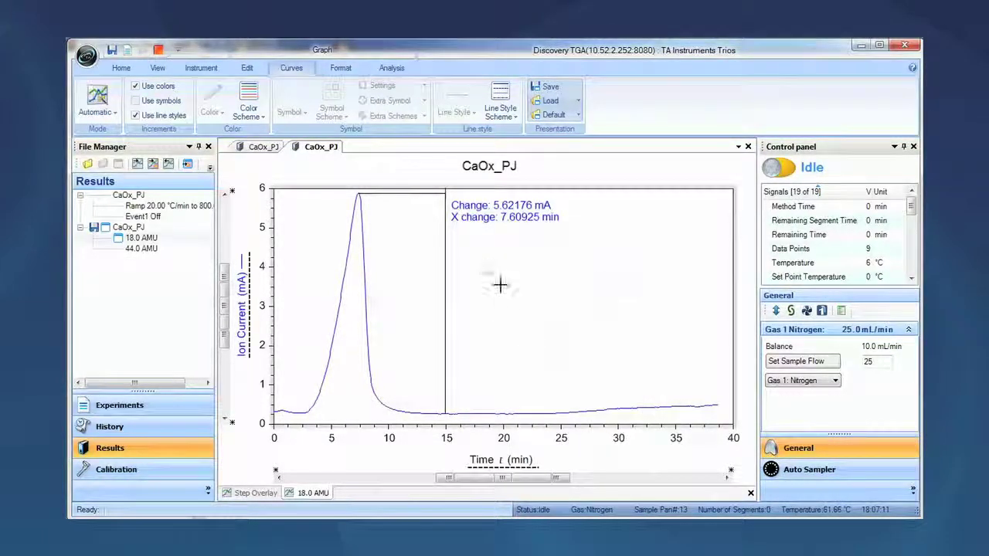
{"action": "left_click_drag", "start_coordinate": [489, 266], "coordinate": [593, 294]}
{"action": "type", "text": "0"}
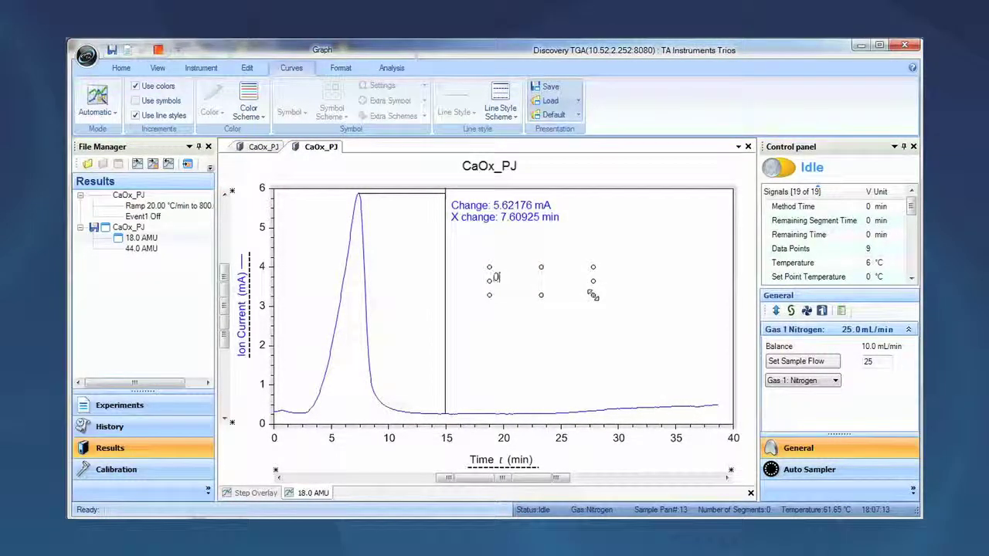
{"action": "type", "text": ".683"}
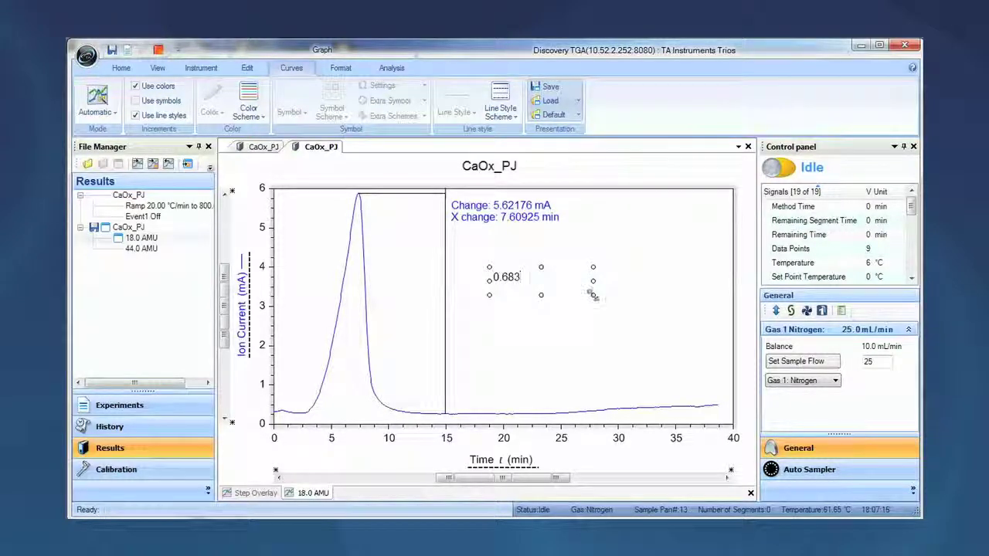
{"action": "left_click", "coordinate": [633, 225]}
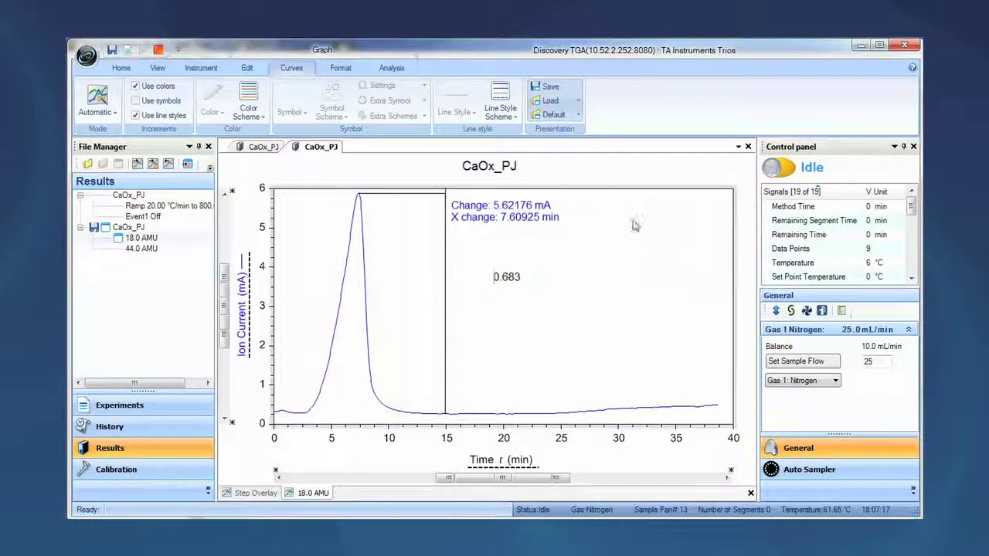